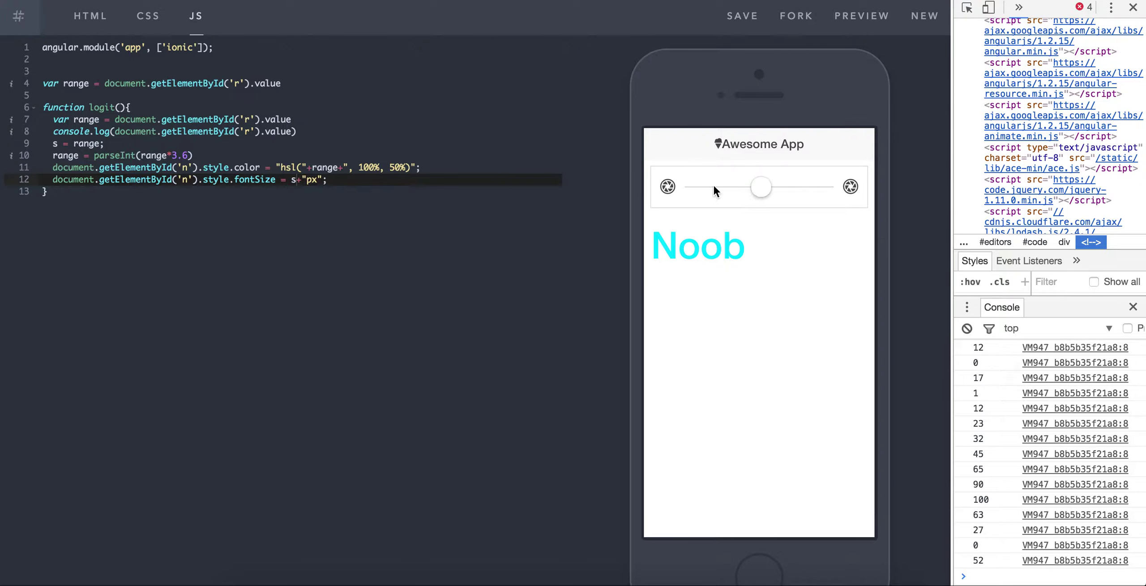
Step: Click the slider at different values so Noob turns magenta, large red, small green and blue
click(739, 186)
click(788, 186)
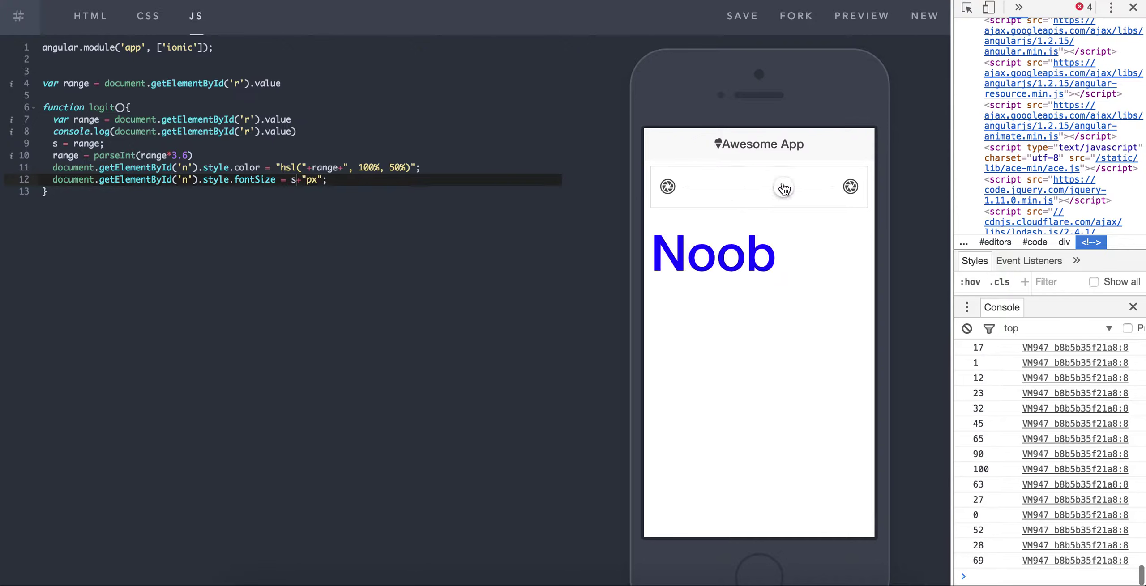
click(811, 186)
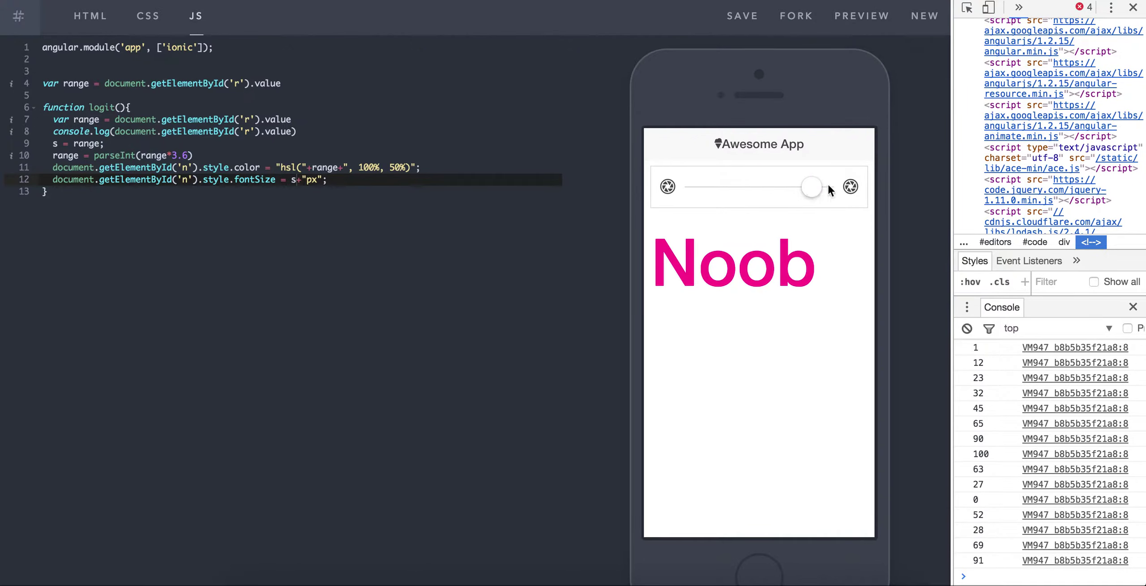
click(825, 186)
click(723, 187)
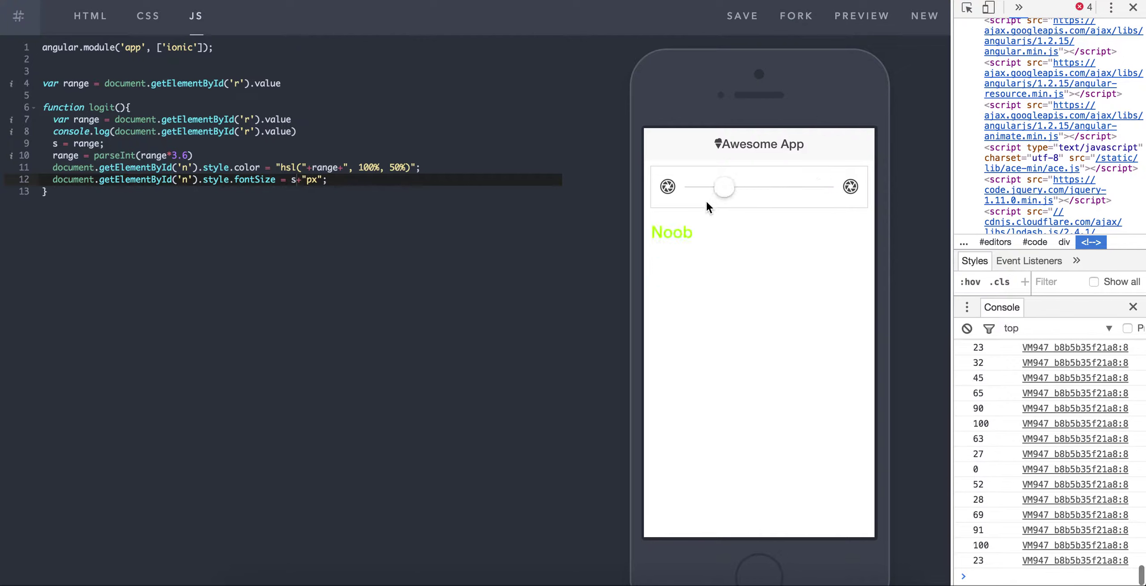
click(694, 186)
click(743, 187)
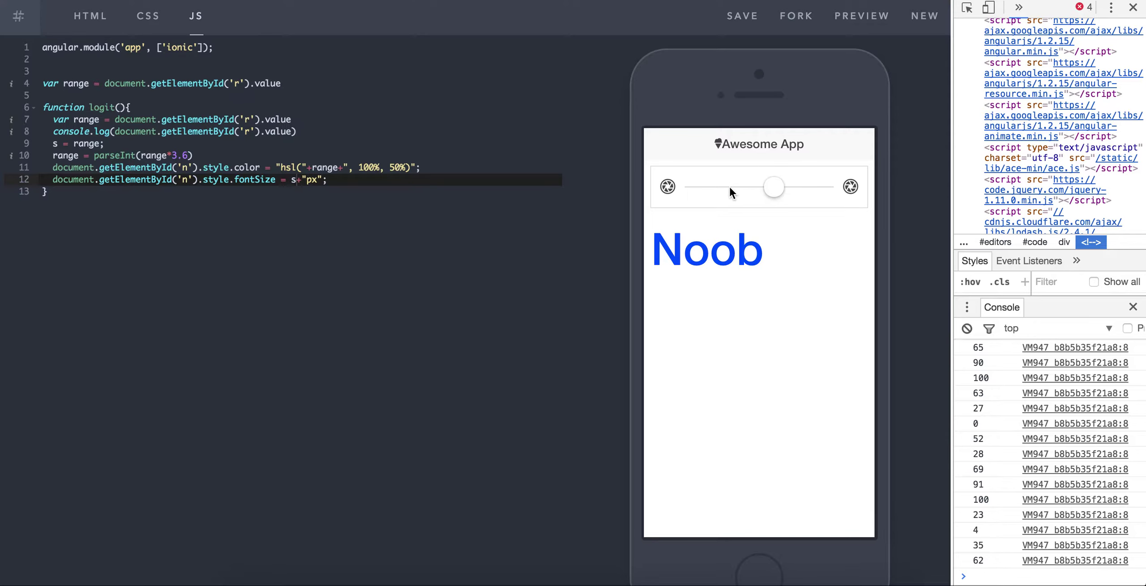
Step: Drag the range between zero and high values, leave Noob small and blue, then view the HTML
drag(728, 186, 829, 186)
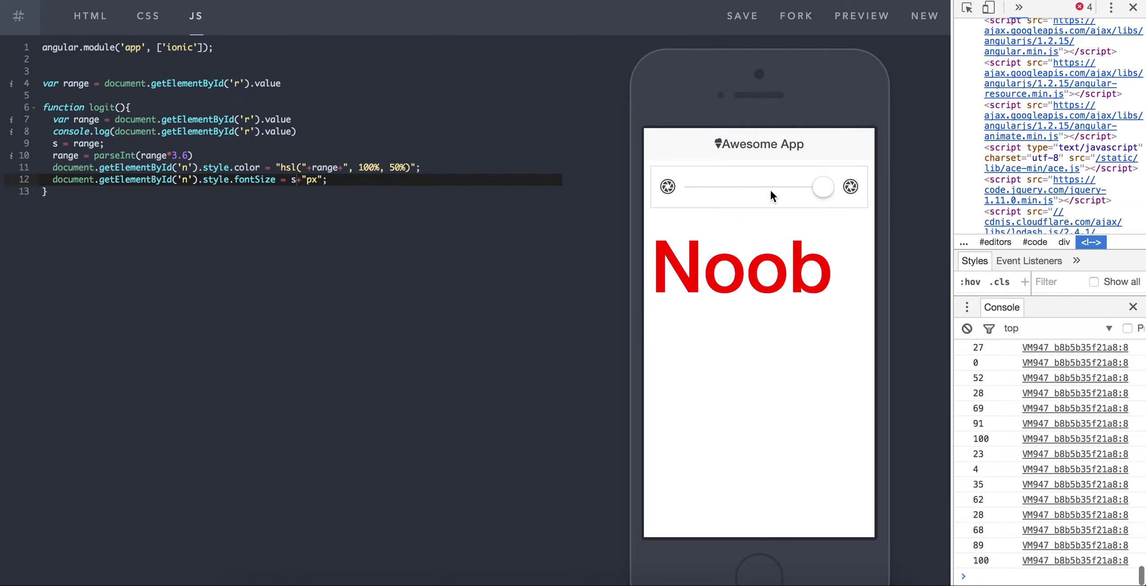
click(689, 186)
drag(716, 189, 827, 191)
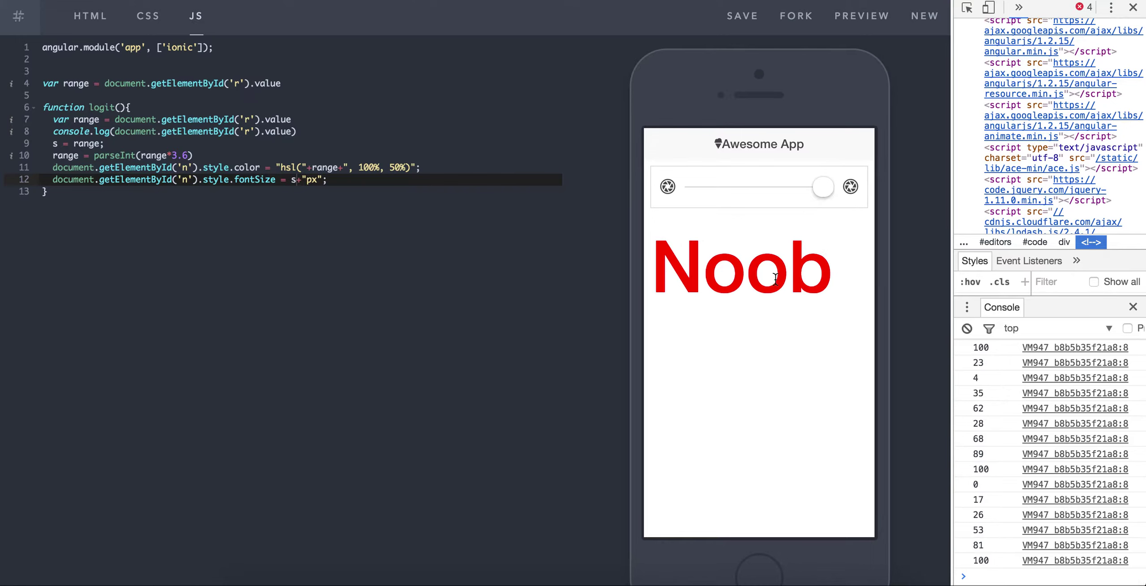
click(776, 188)
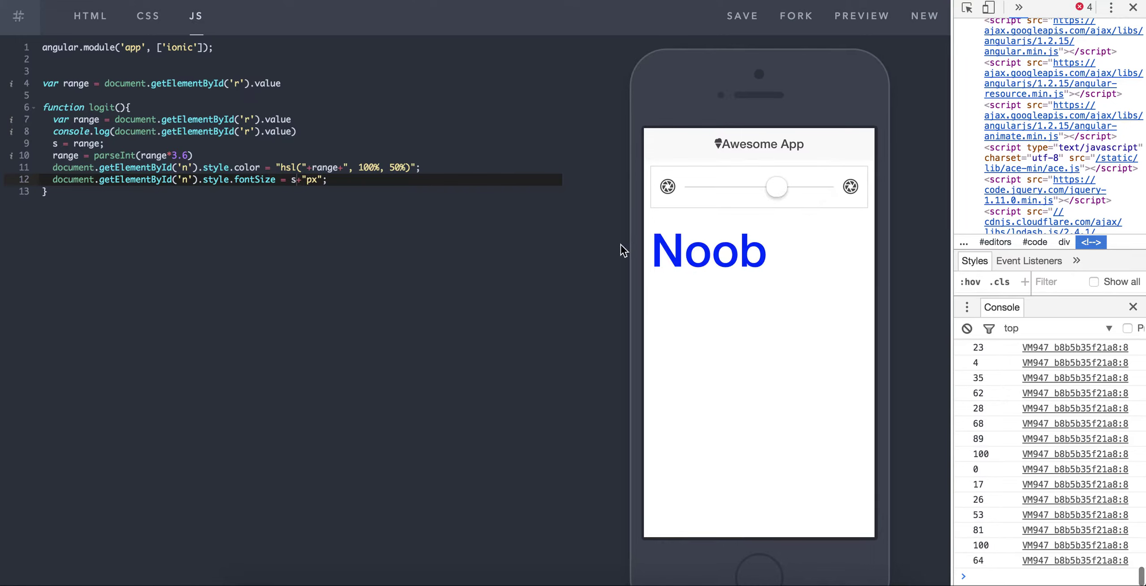
click(90, 15)
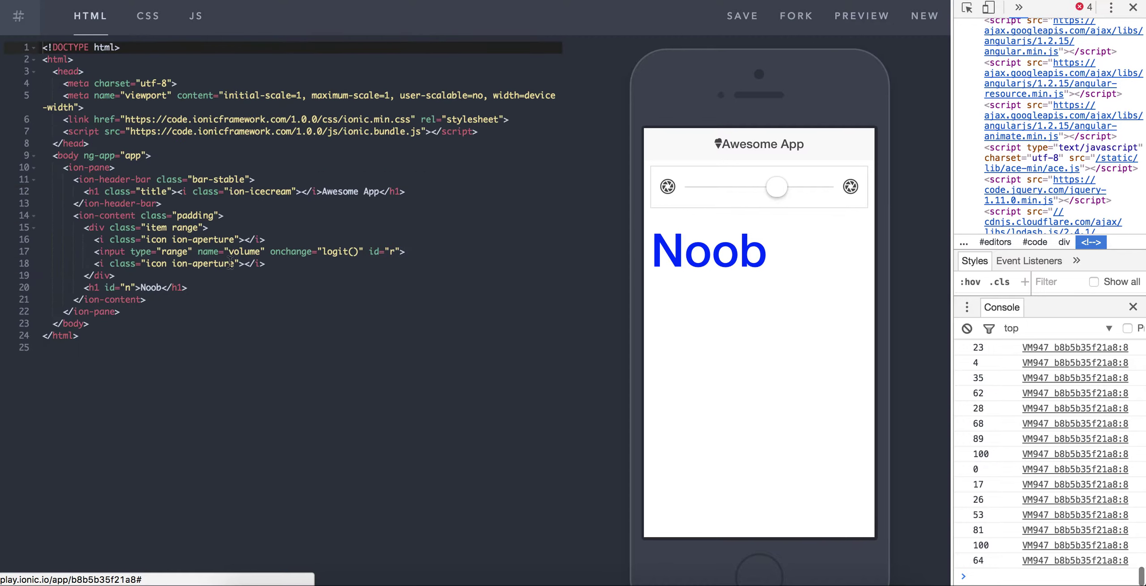
Step: Return to the JavaScript and highlight logit's range-assignment and colour-setting lines
click(196, 17)
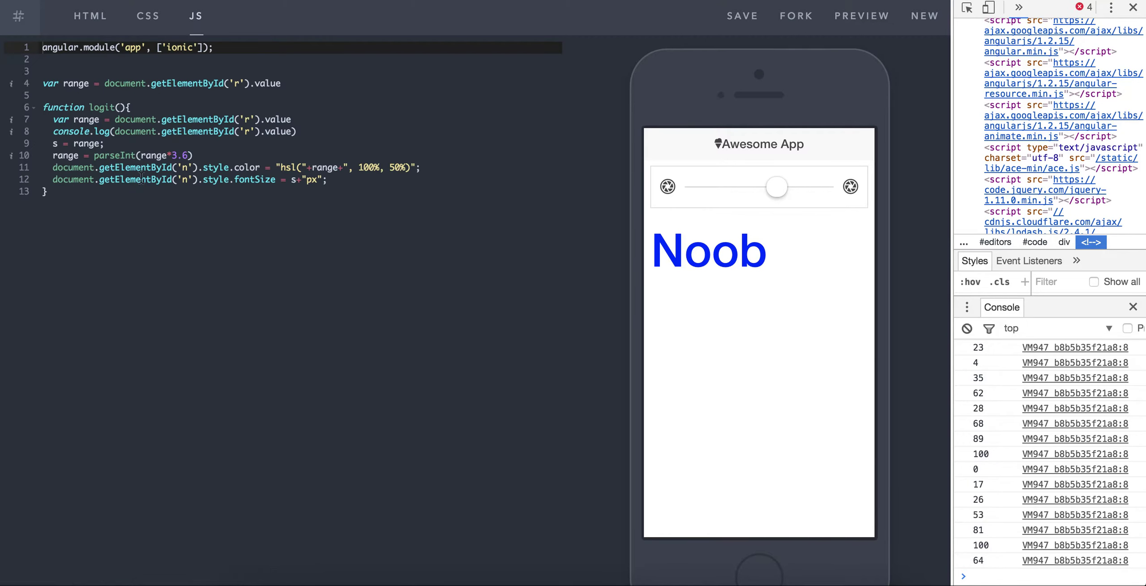
drag(115, 144, 55, 144)
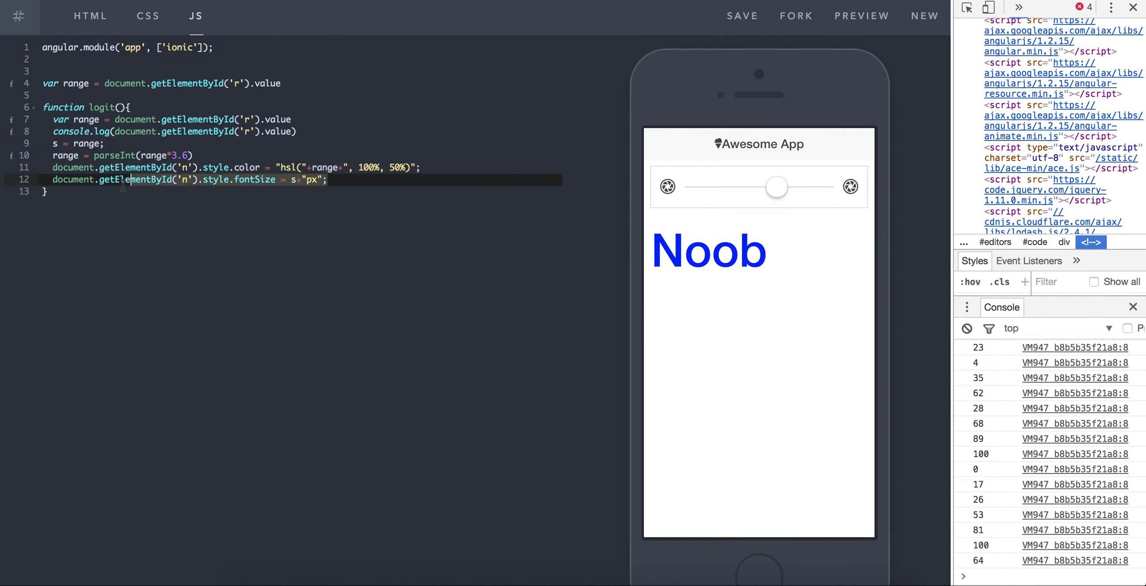
drag(120, 180, 272, 182)
click(282, 182)
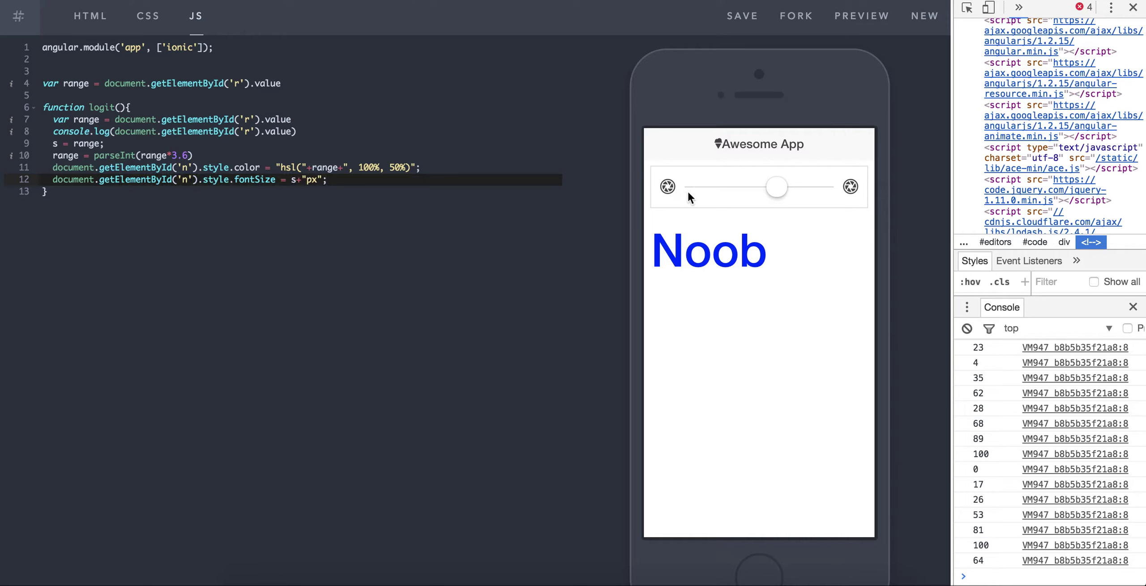
Step: Toggle the range between zero and maximum twice, hiding Noob, then making it large and red
click(687, 188)
click(838, 188)
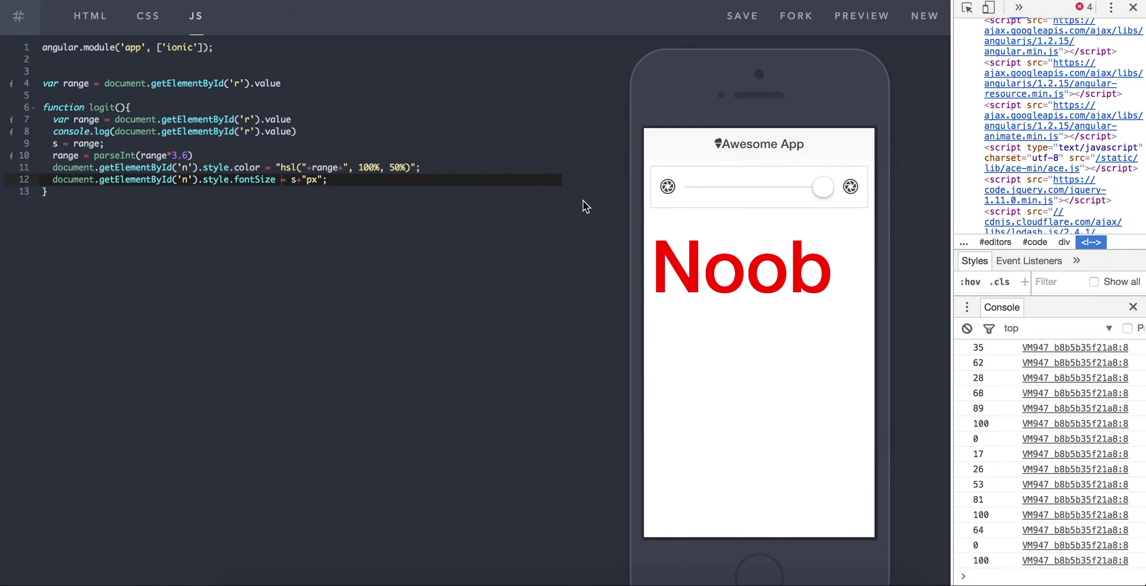
click(691, 188)
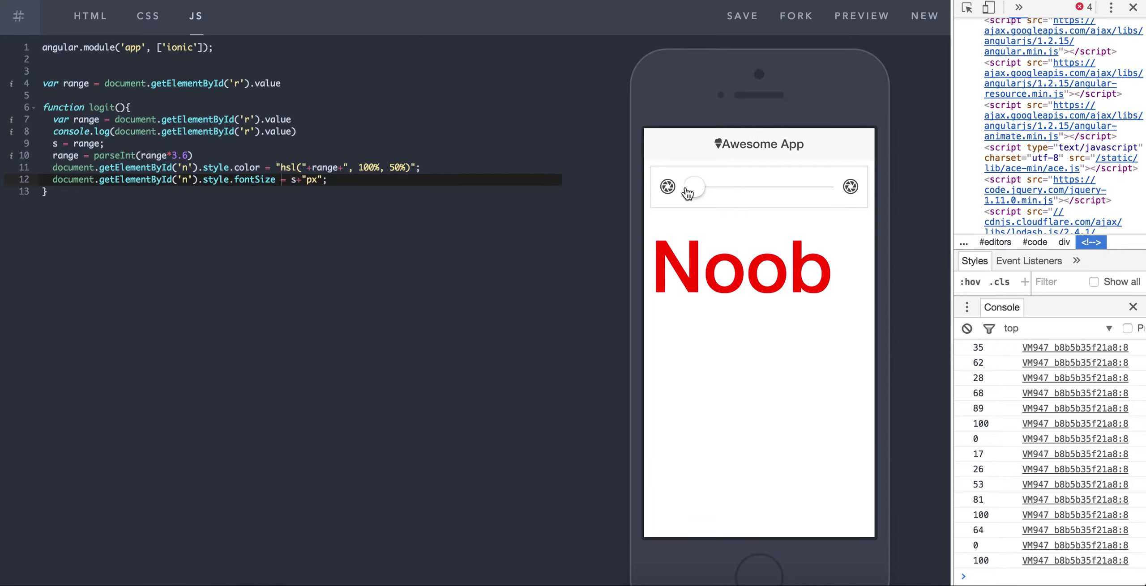
click(824, 188)
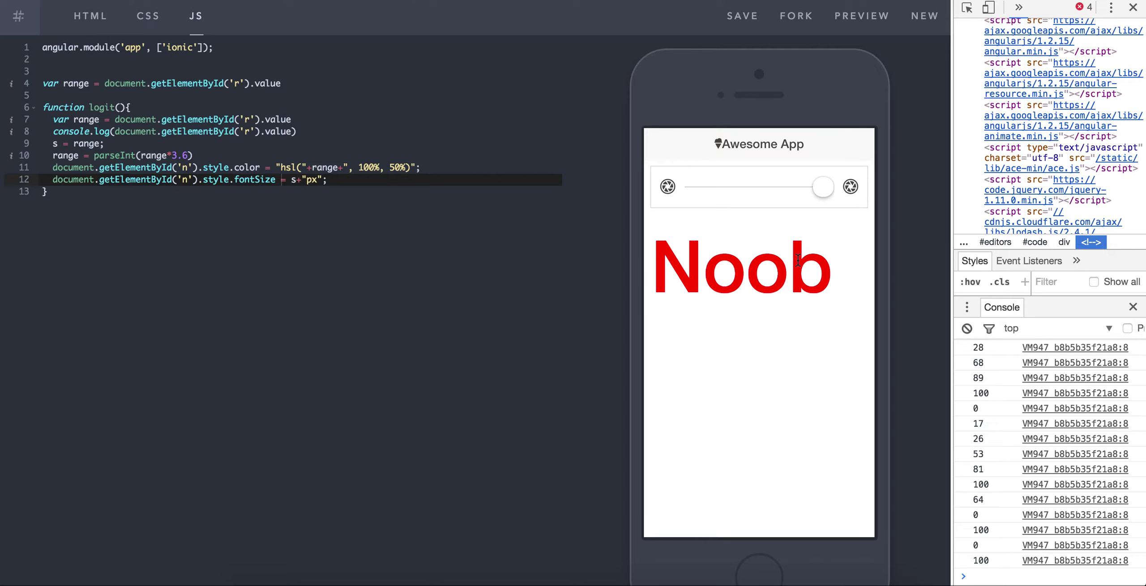